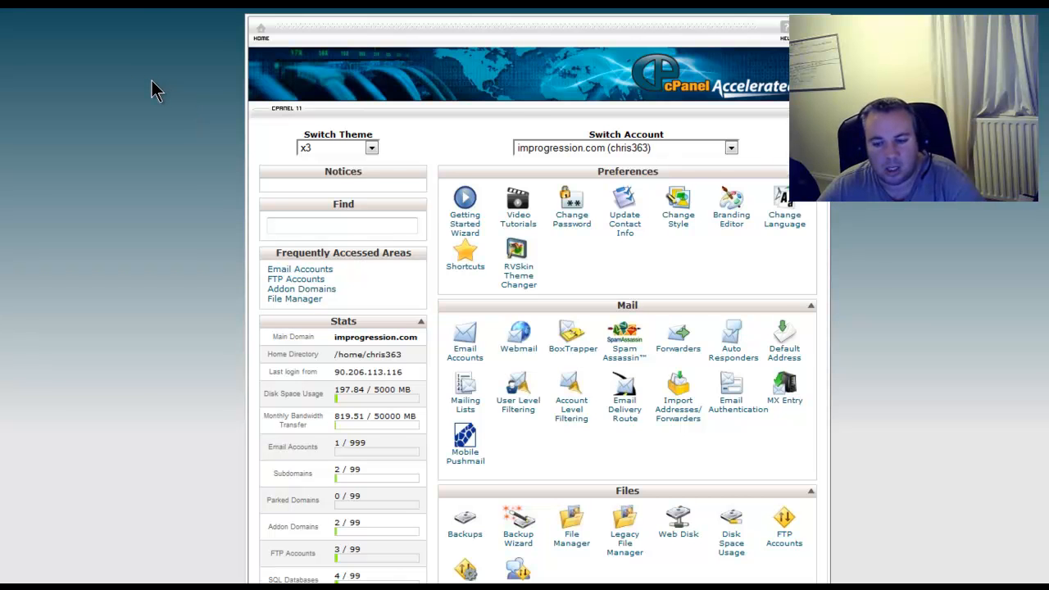
Look through the cPanel home page sections, from Preferences and Mail down to Domains, Databases, Software/Services and Advanced.
scroll(376, 307, down, 5)
scroll(602, 459, down, 1)
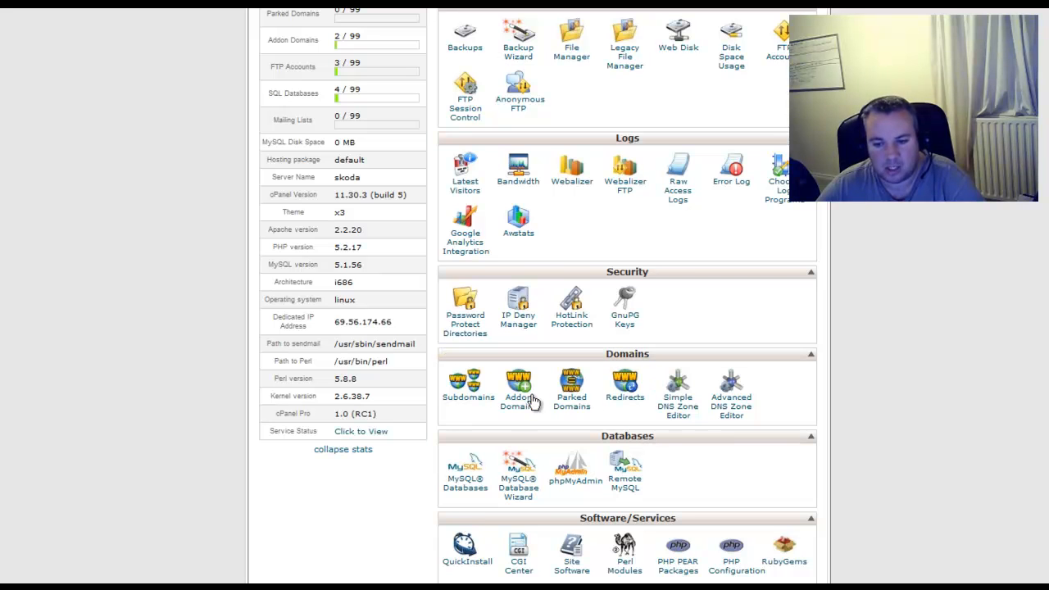
scroll(93, 210, up, 6)
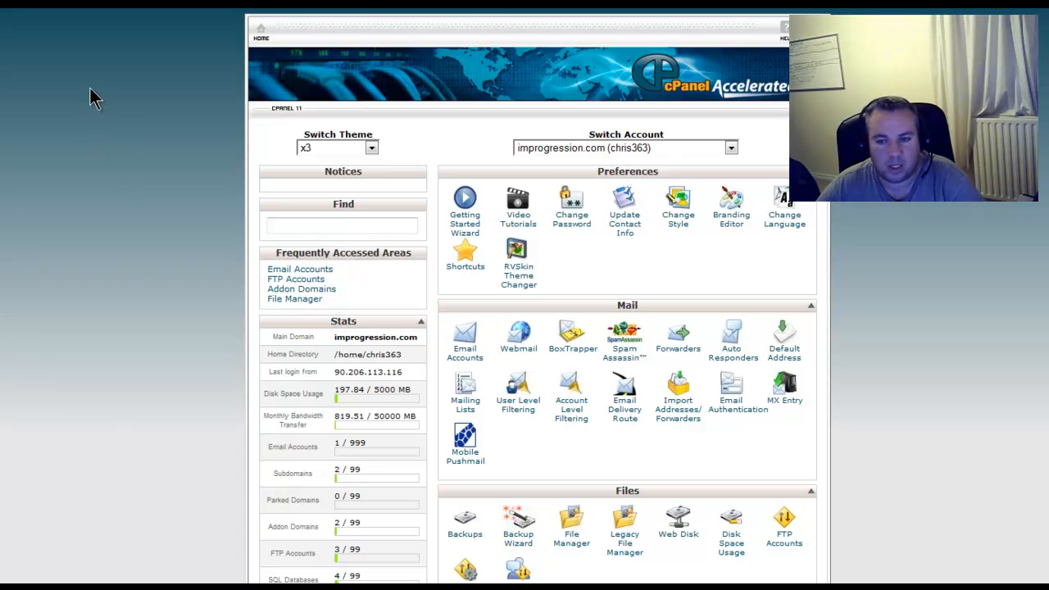
scroll(89, 87, down, 3)
scroll(161, 94, down, 5)
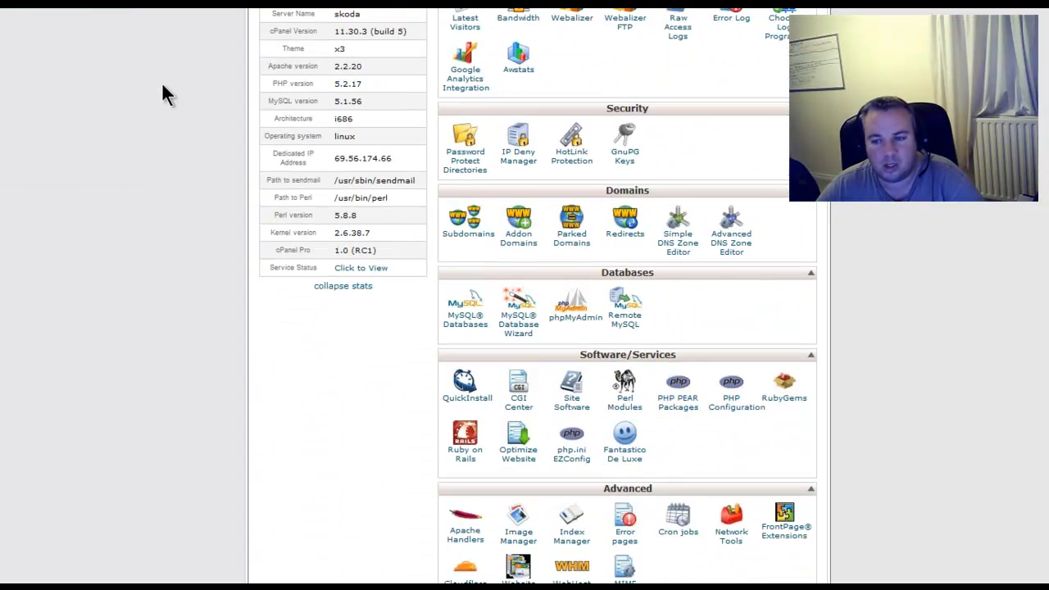
scroll(168, 93, down, 1)
scroll(163, 84, up, 9)
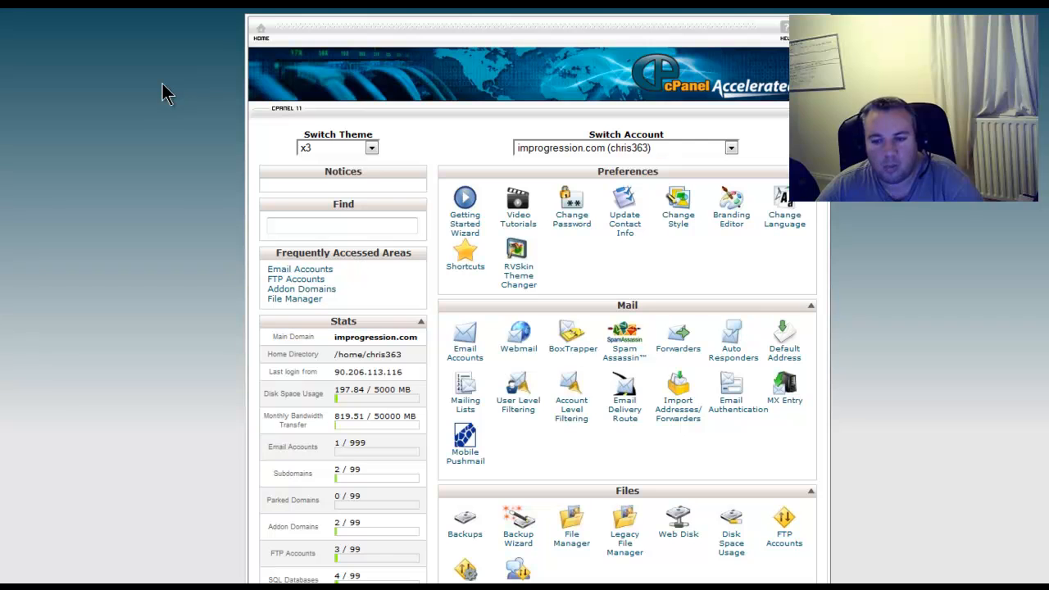
scroll(161, 93, down, 3)
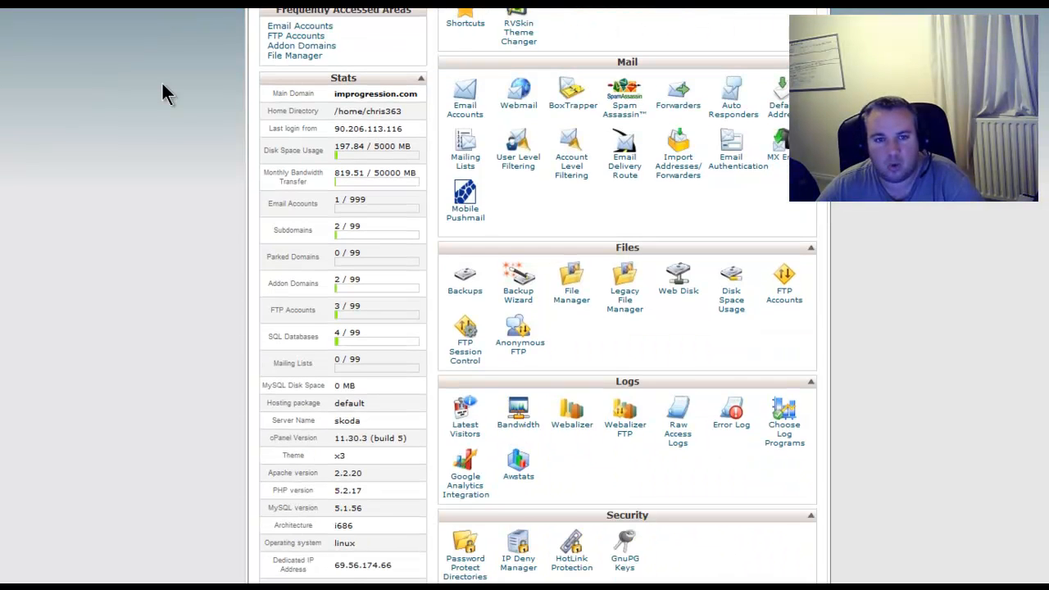
scroll(168, 94, down, 2)
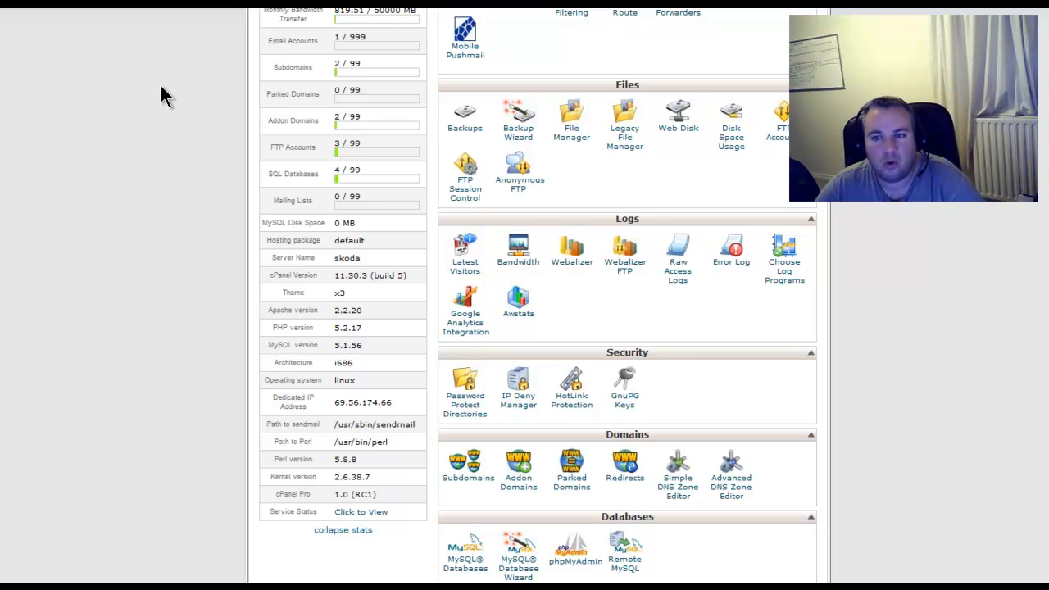
scroll(161, 90, down, 2)
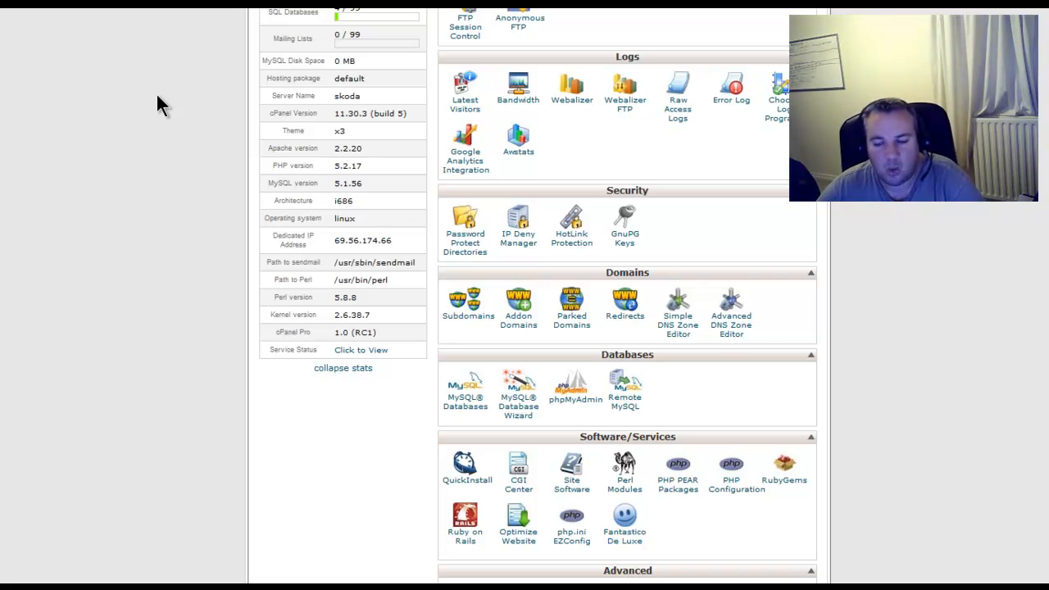
scroll(131, 164, down, 1)
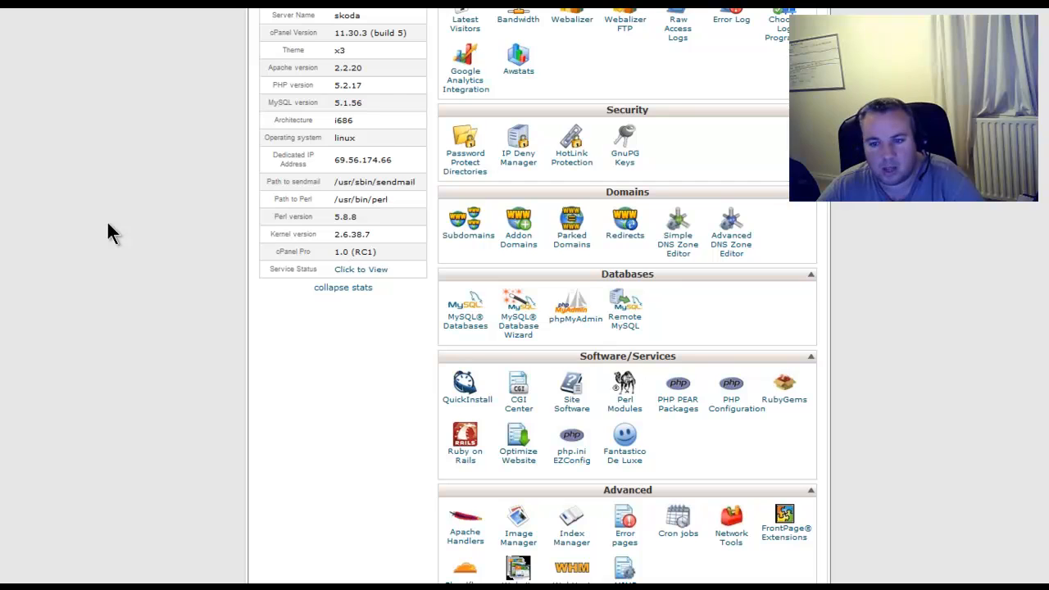
scroll(107, 221, up, 6)
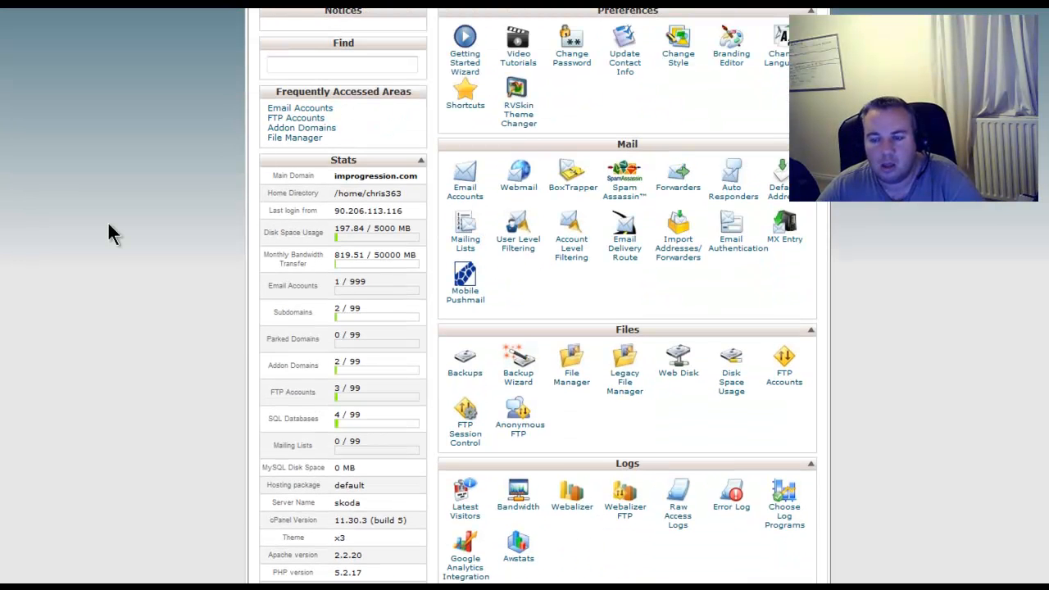
Open Fantastico De Luxe from the Software/Services section and start a new WordPress installation.
scroll(107, 220, down, 2)
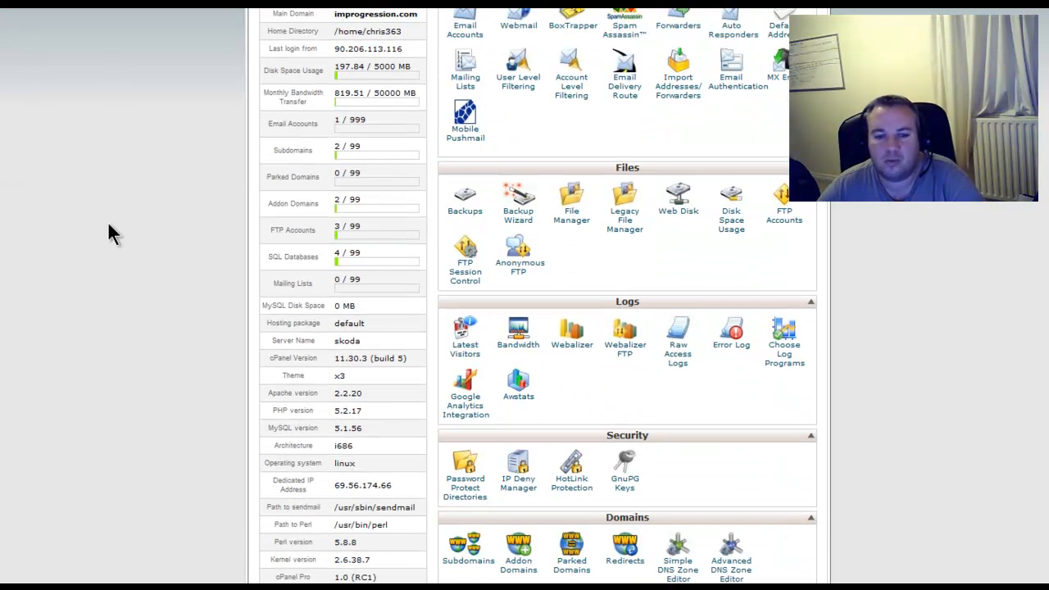
scroll(108, 220, down, 4)
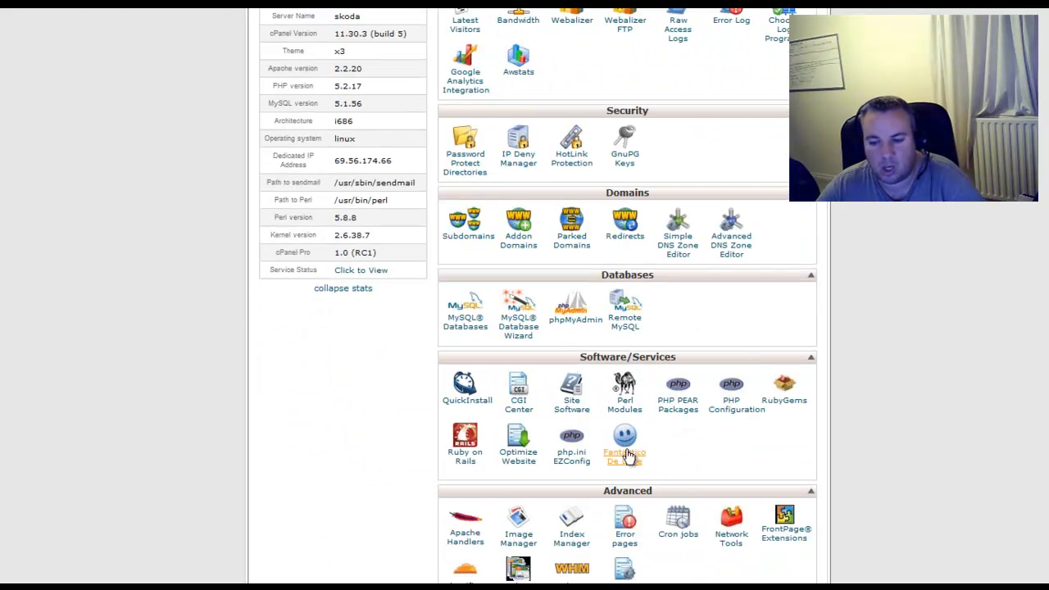
scroll(613, 445, down, 1)
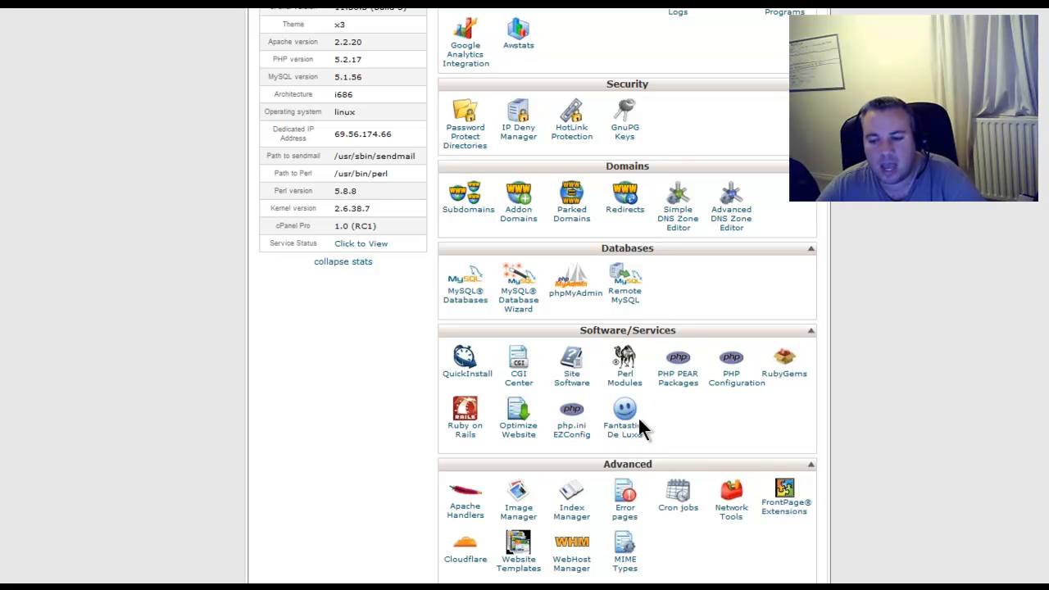
click(623, 416)
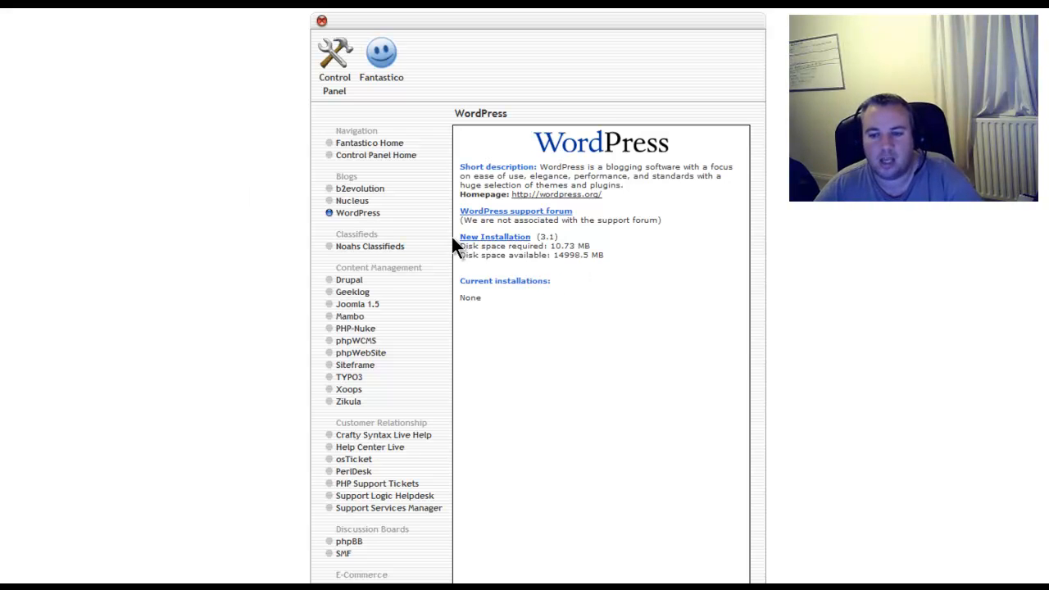
click(516, 239)
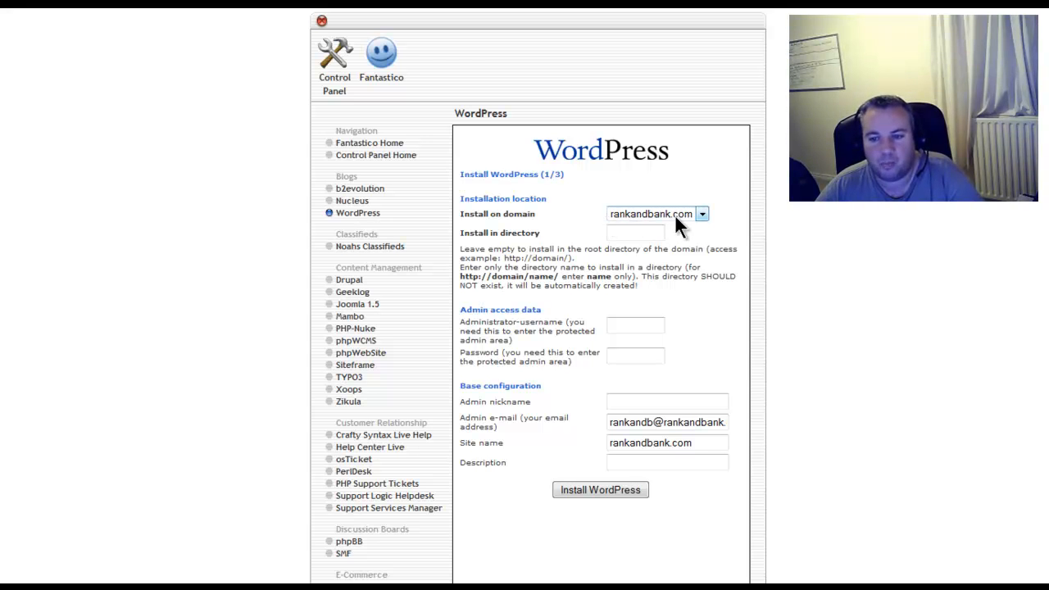
Install WordPress in the root of rankandbank.com with the administrator username, password and e-mail filled in and site name "Rank and Bank".
click(623, 234)
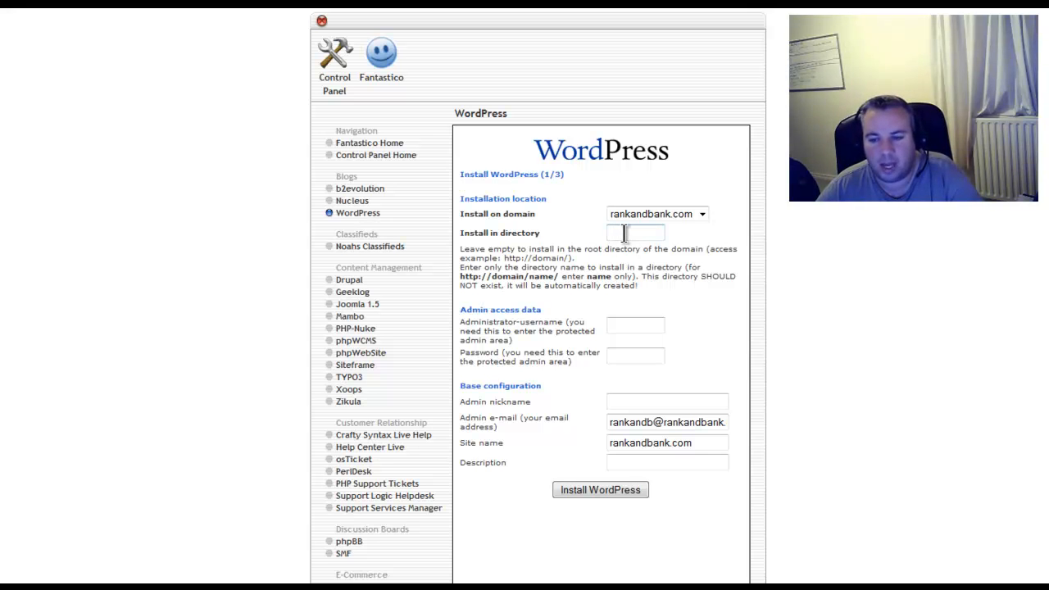
click(613, 327)
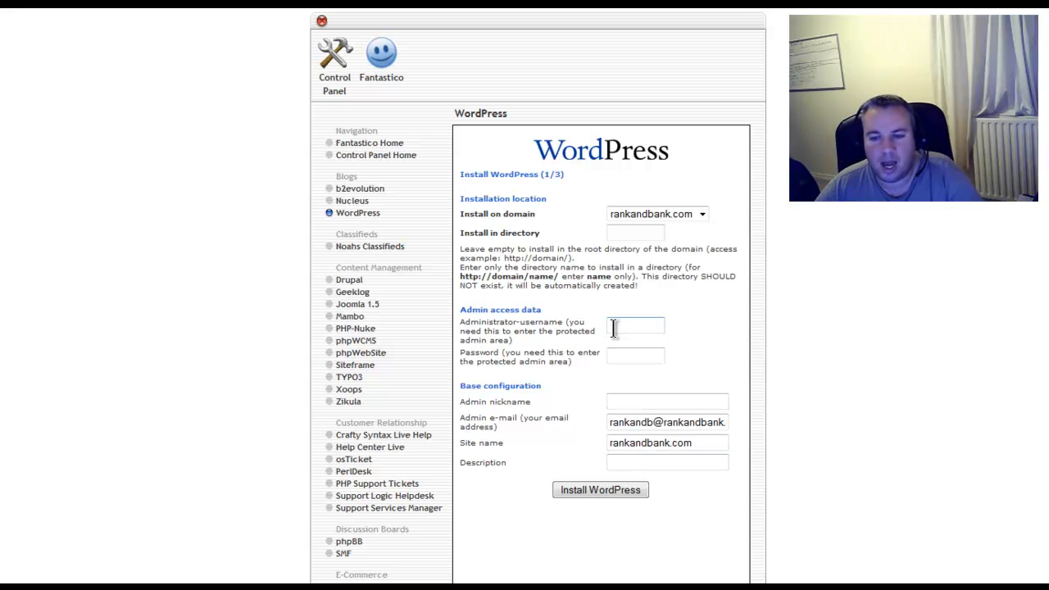
click(623, 357)
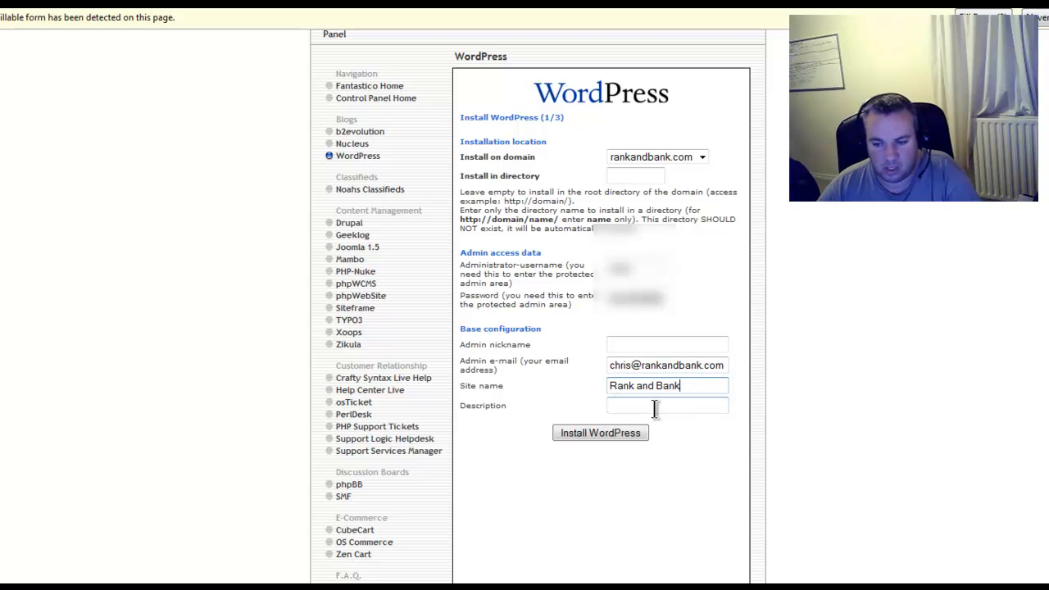
click(588, 433)
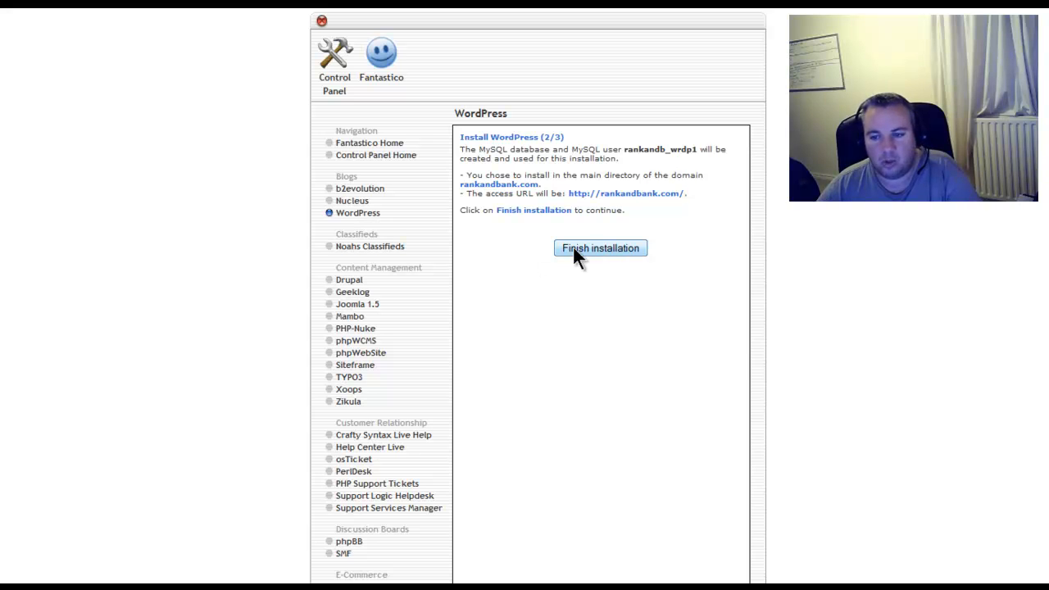
click(611, 248)
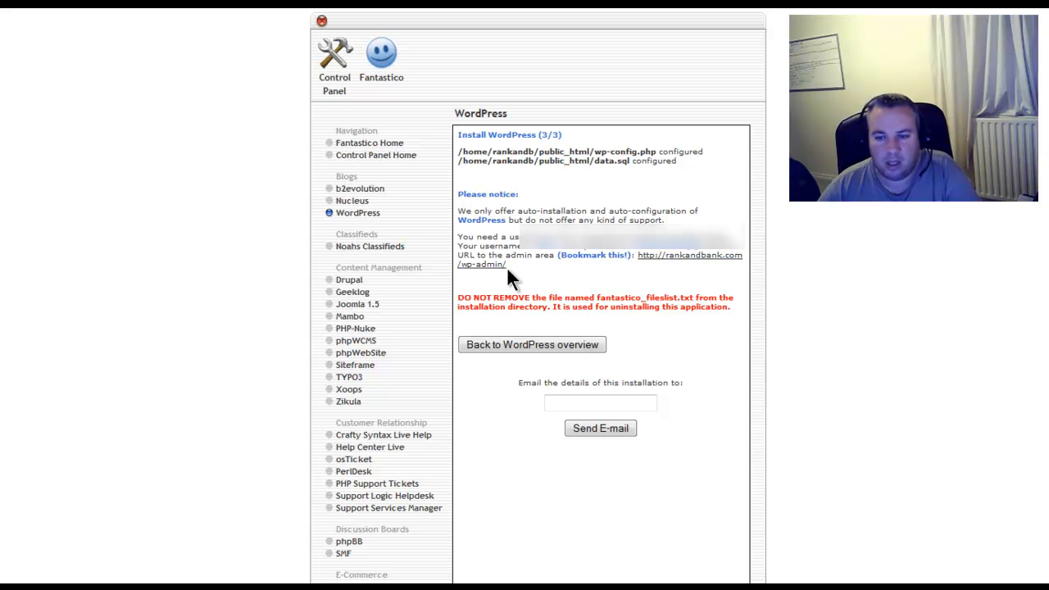
Open the new site's wp-admin link in a new tab and log in with the administrator username and password.
right_click(682, 259)
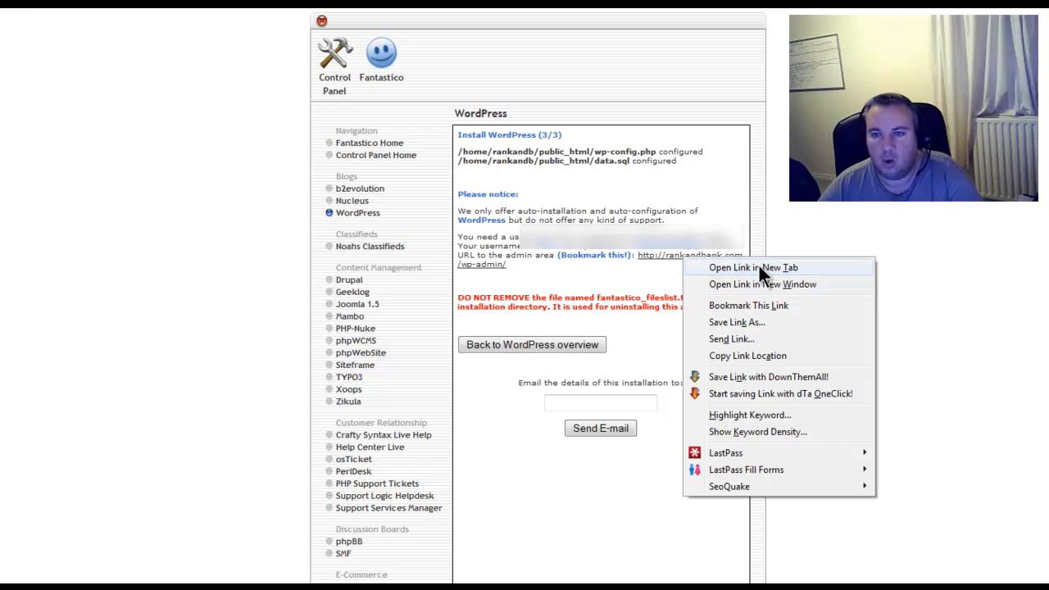
click(753, 267)
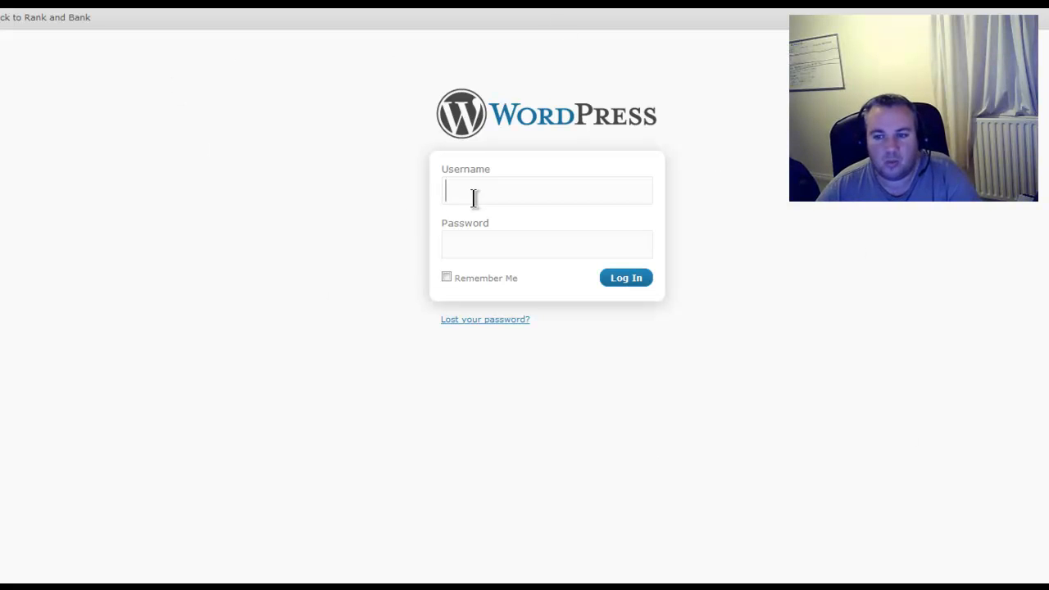
click(549, 192)
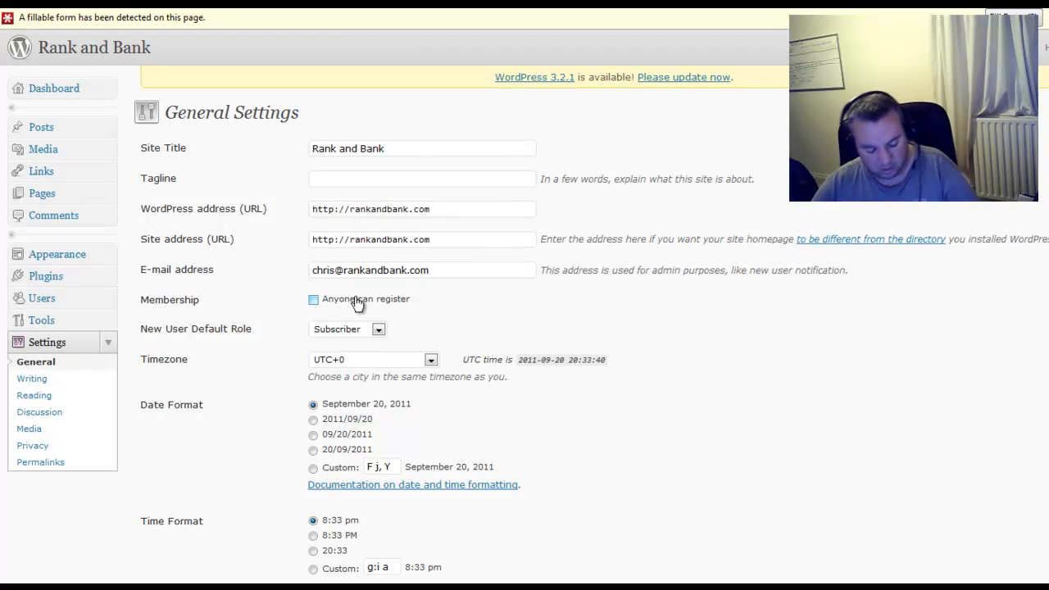
text(www.)
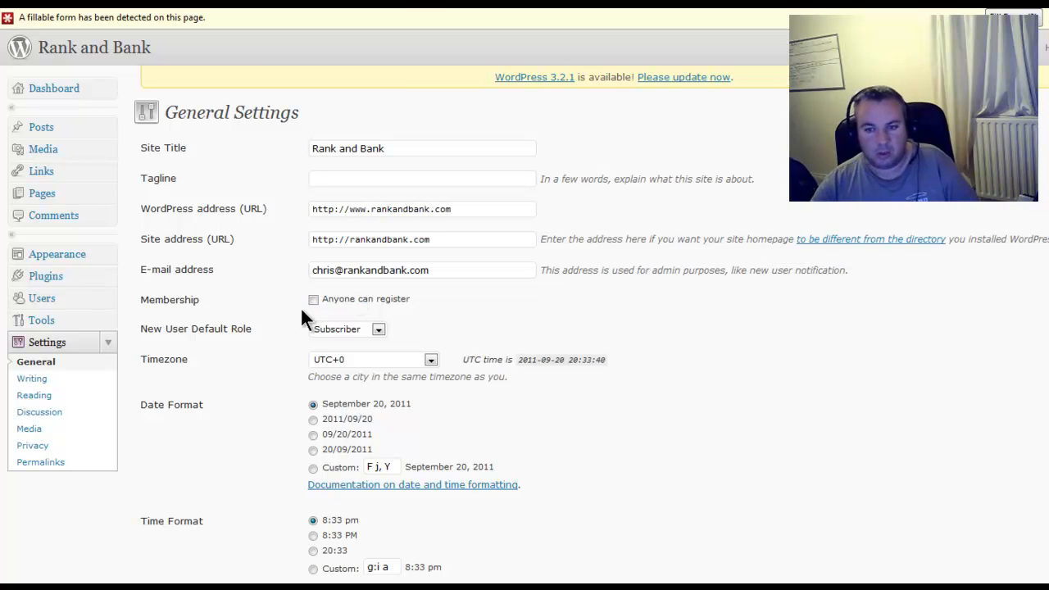
click(351, 239)
text(www.)
key(BackSpace)
text(.)
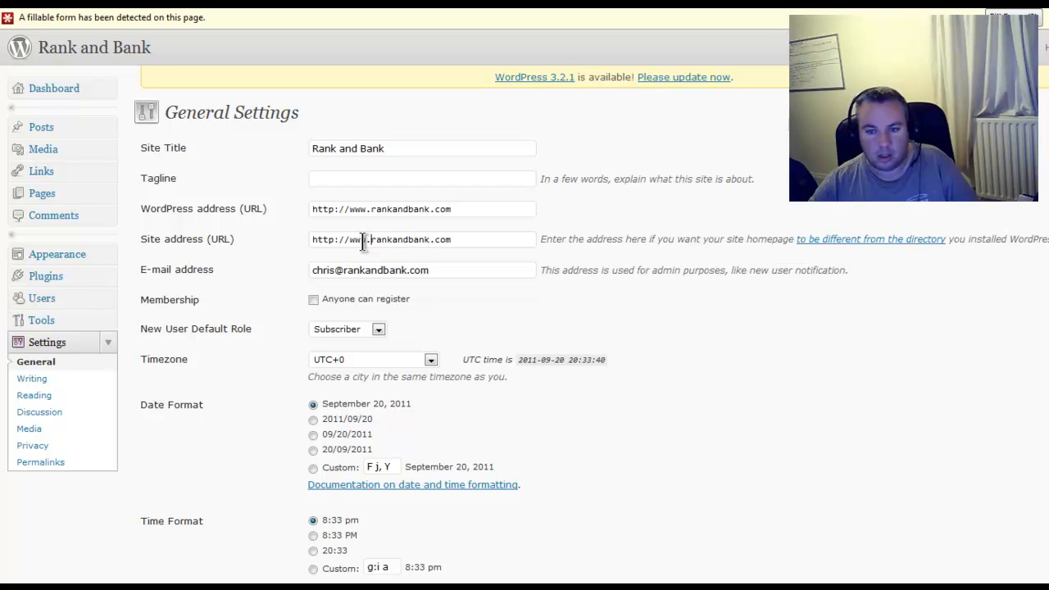
scroll(662, 338, down, 1)
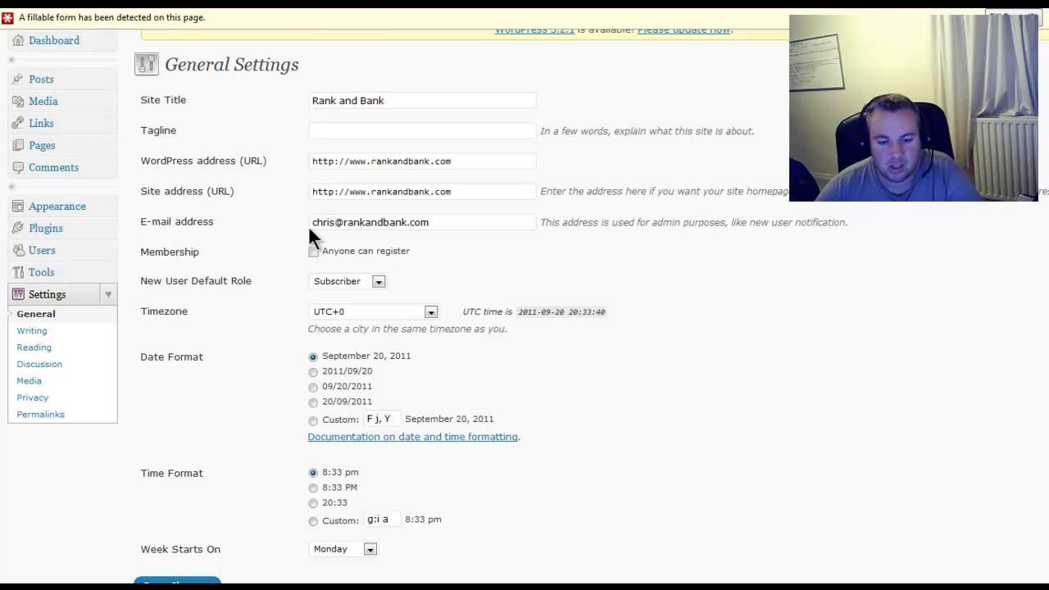
click(177, 583)
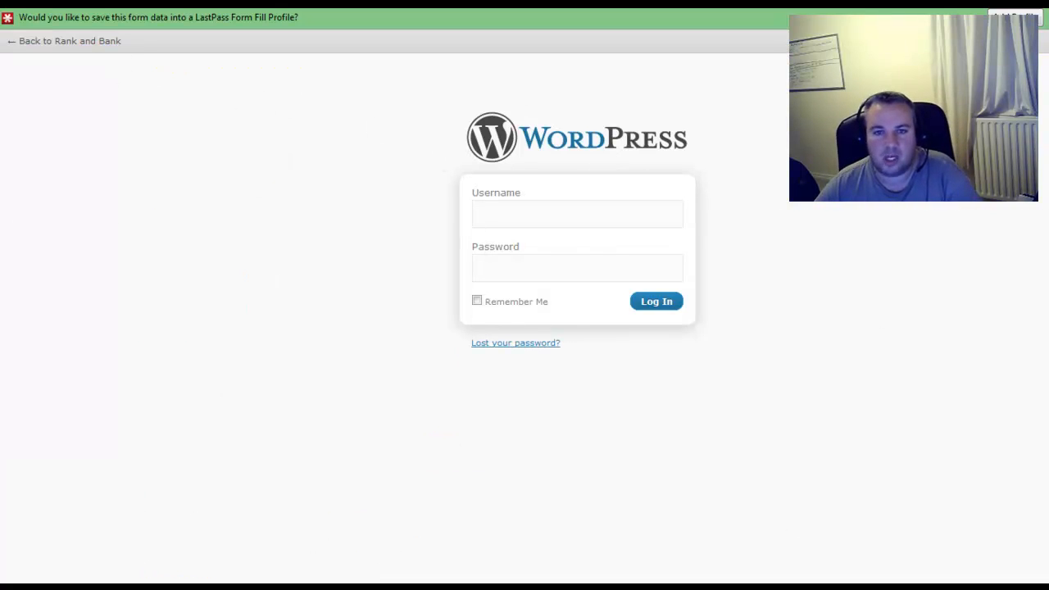
Log back in to WordPress with the administrator username and password.
click(516, 213)
click(505, 238)
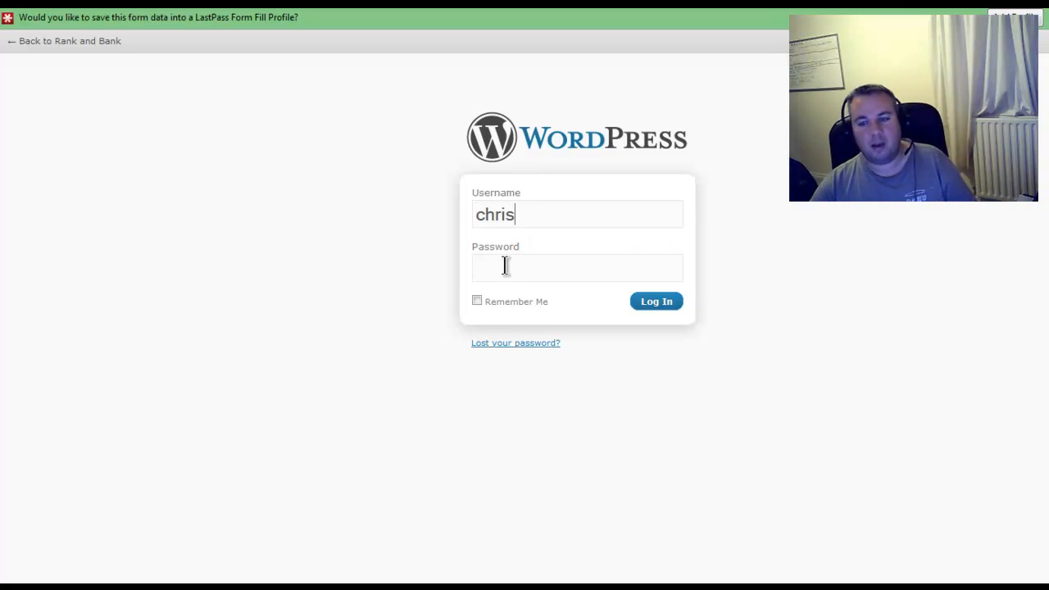
click(506, 266)
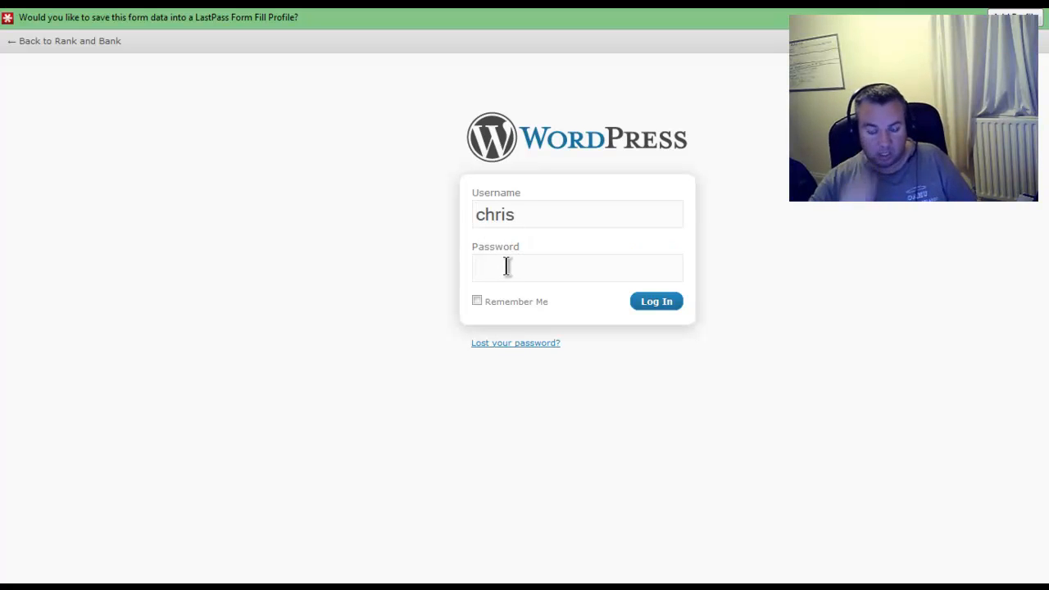